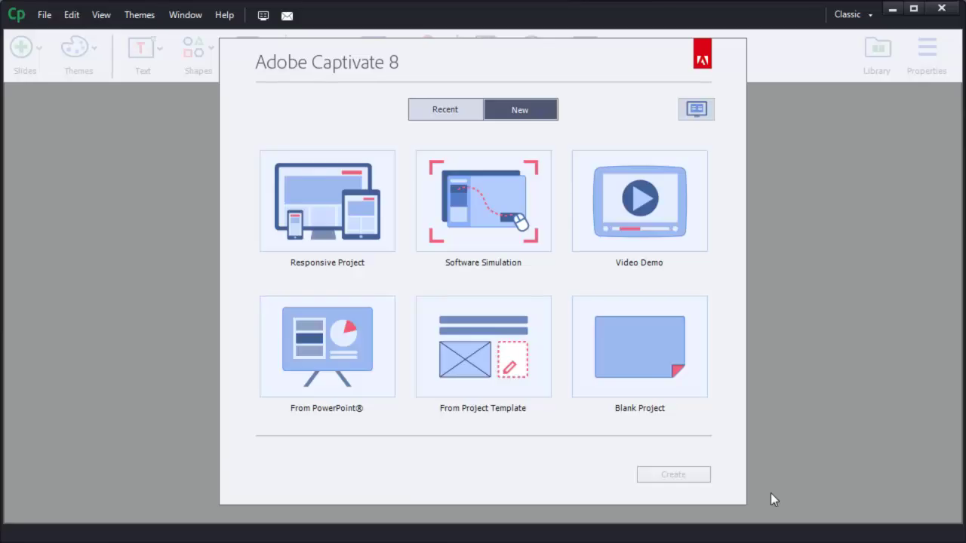
- Create a new responsive project from the welcome screen
double_click(351, 216)
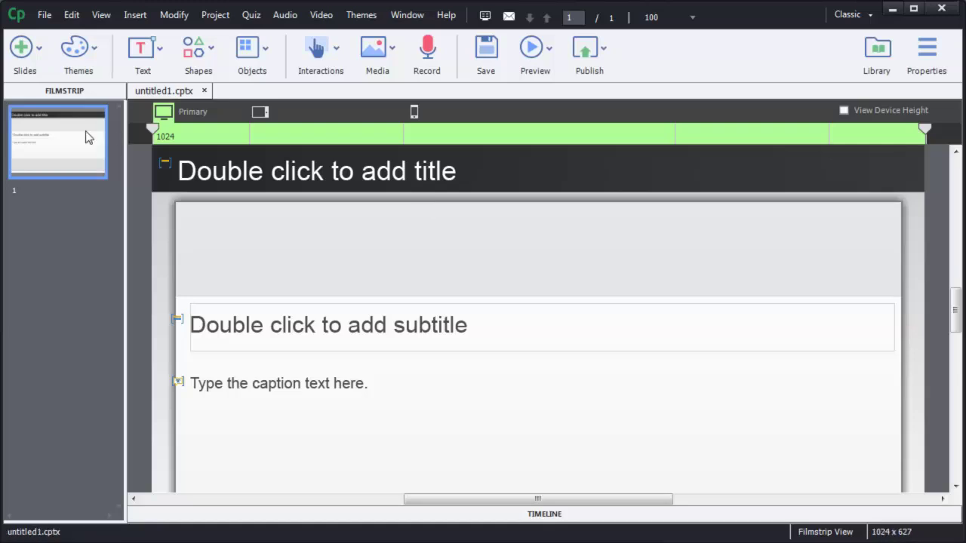
- Apply the blue Nimble theme to the project, accepting that style overrides will be lost
click(92, 51)
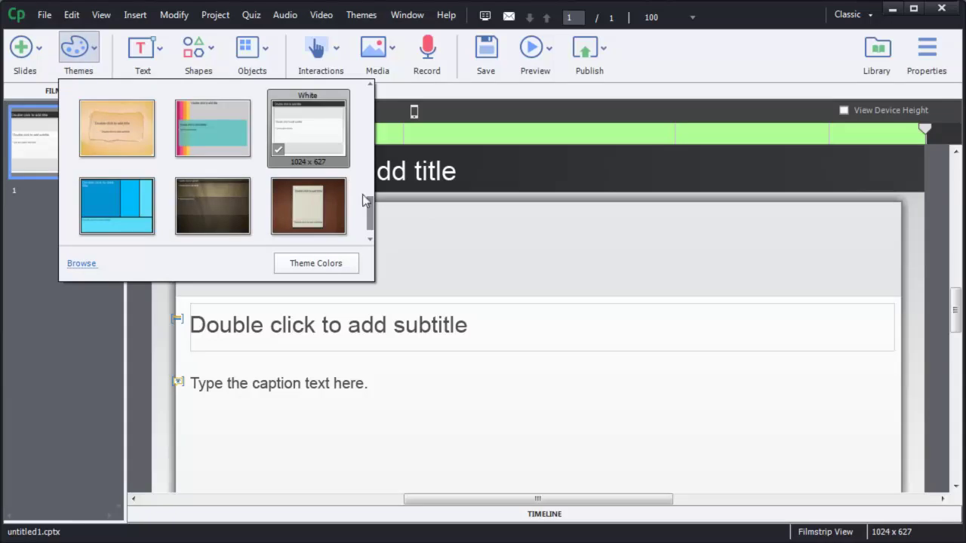
drag(370, 215, 368, 190)
click(234, 189)
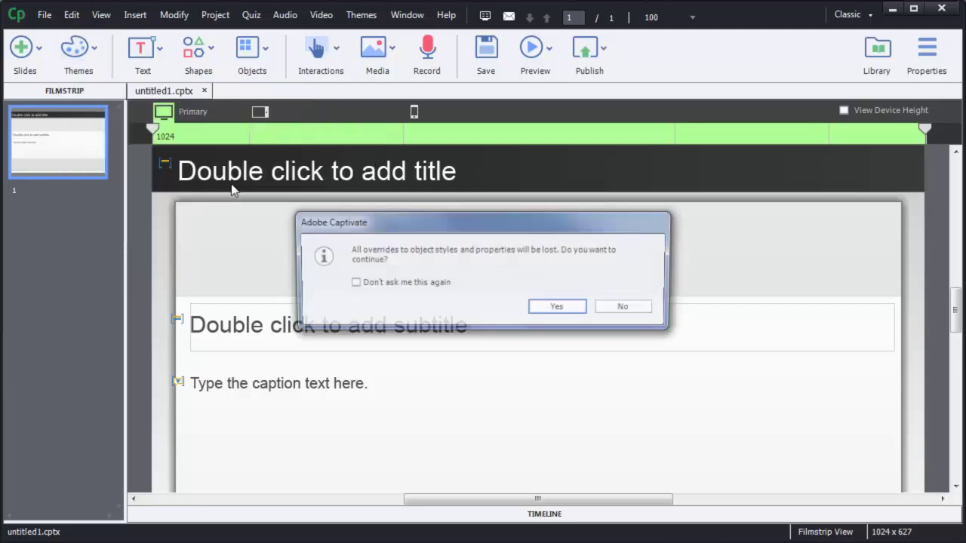
click(557, 309)
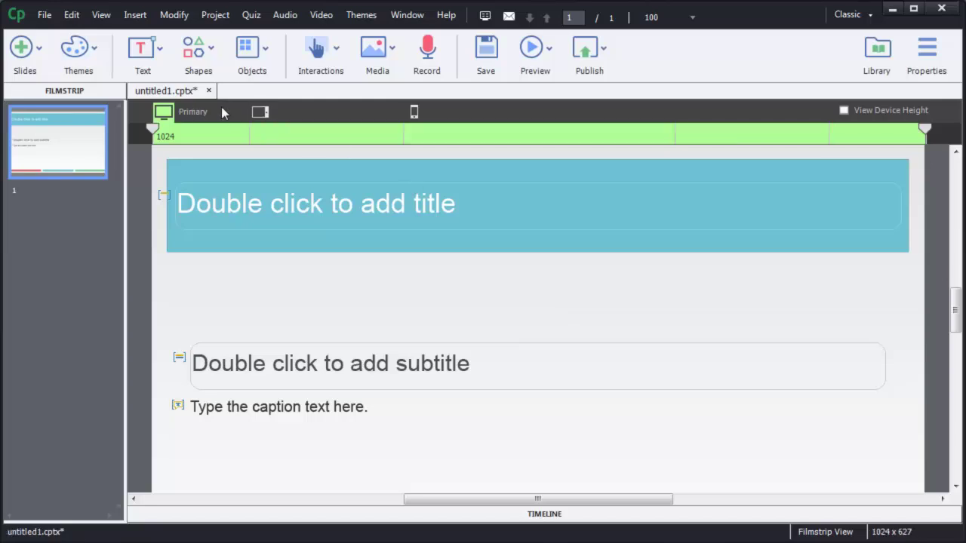
click(262, 118)
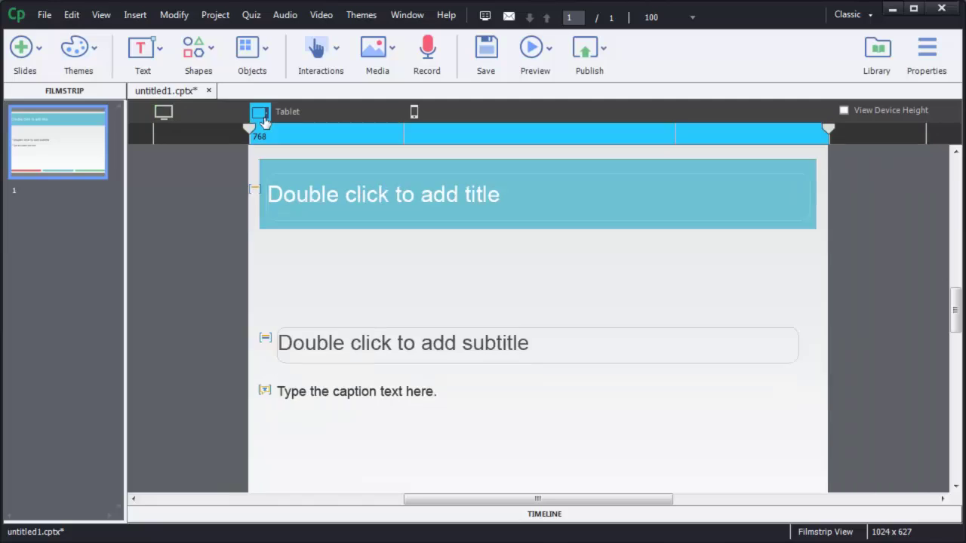
click(425, 119)
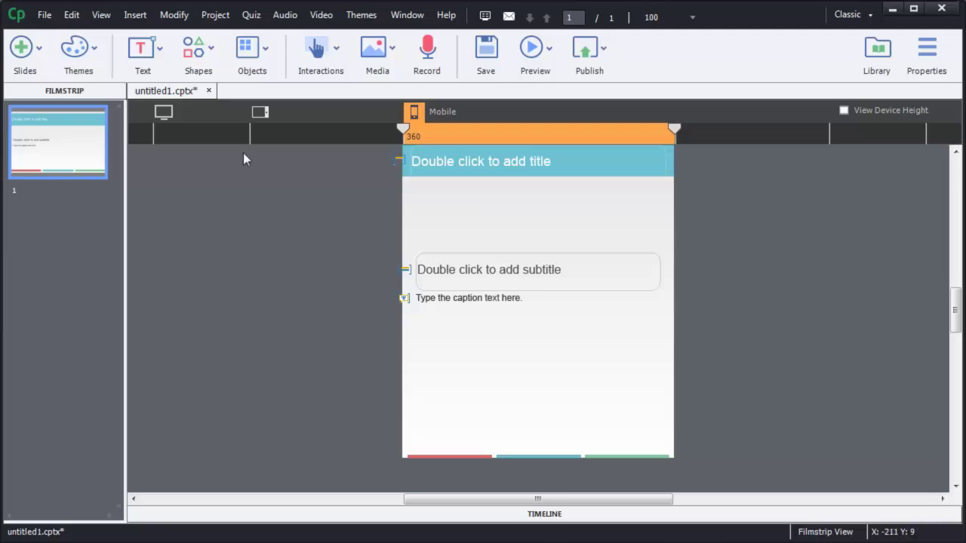
click(166, 113)
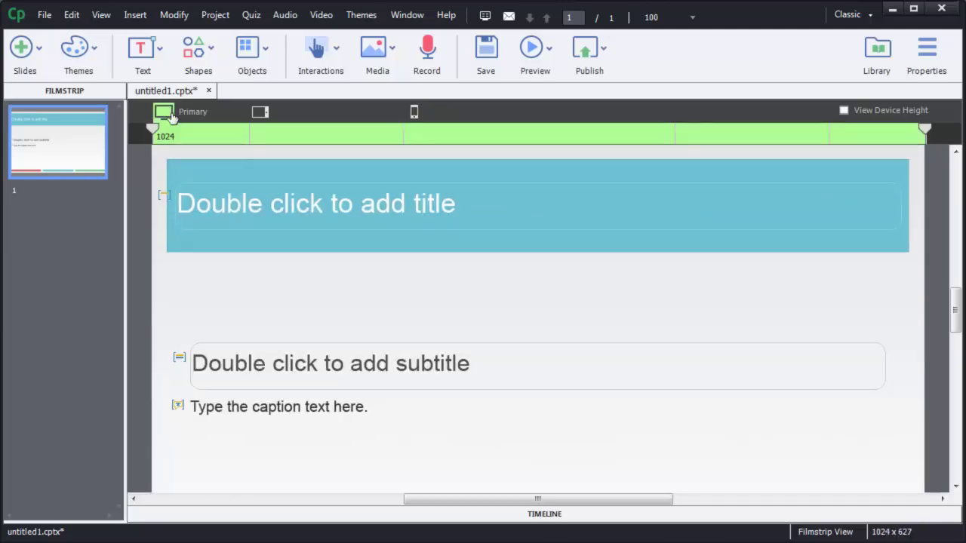
click(257, 211)
- Replace the slide's title placeholder text with 'Cool Stuff'
double_click(258, 211)
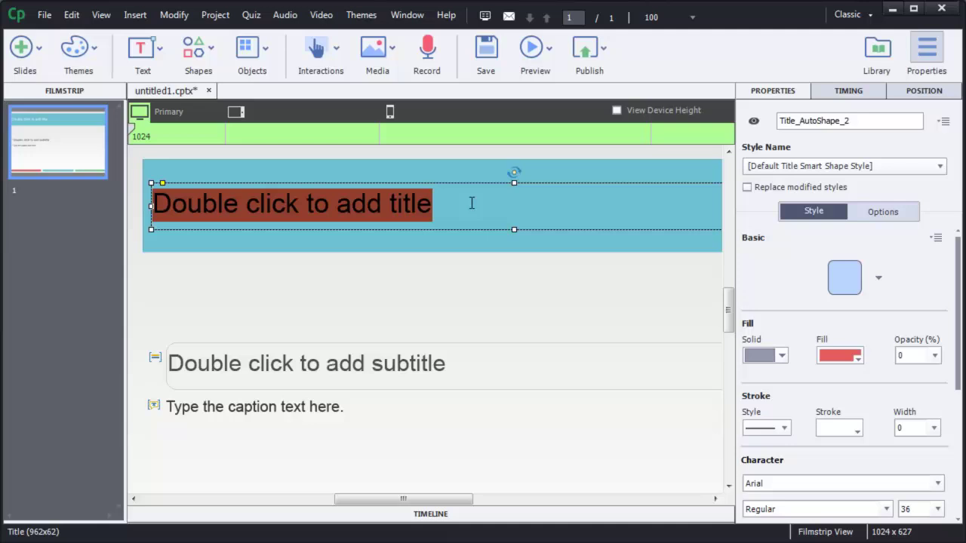
text(Cool Stuf)
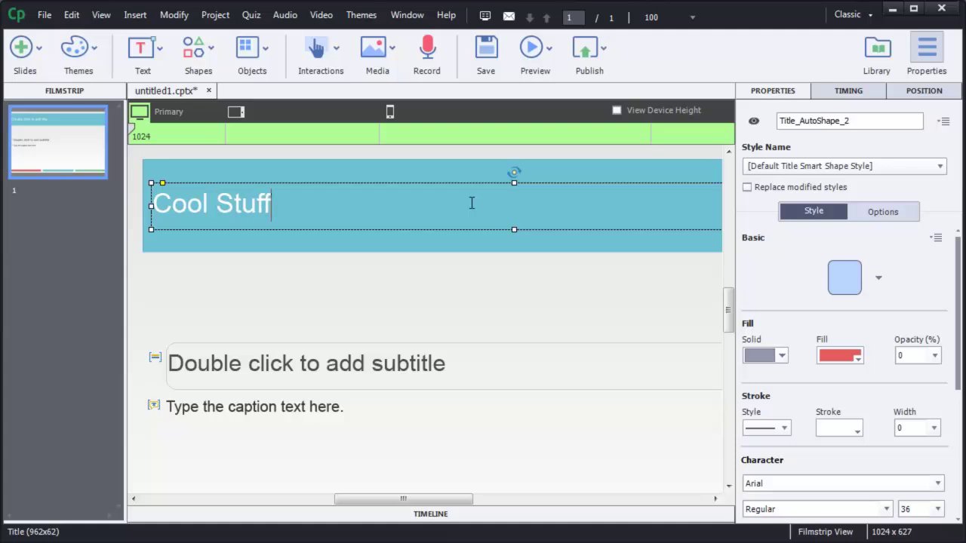
text(f)
click(264, 288)
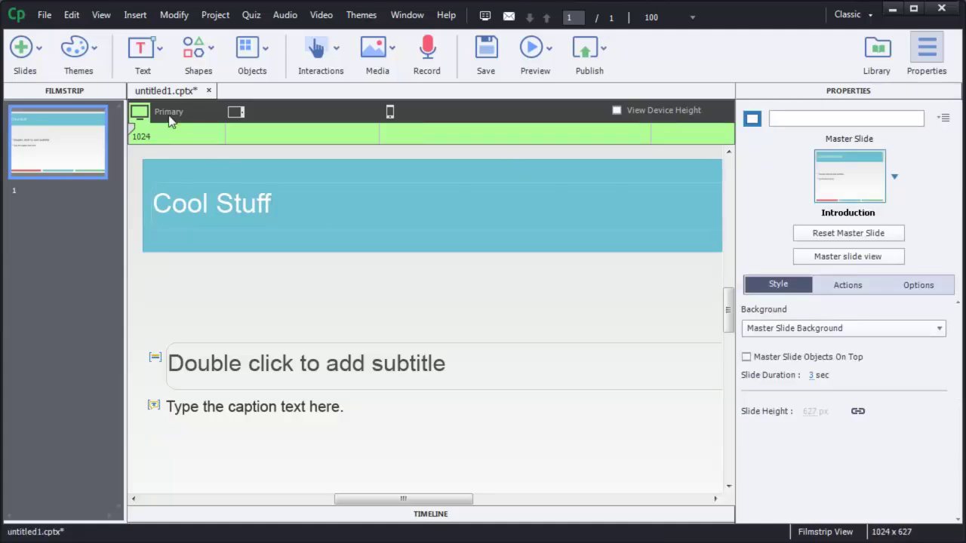
- In the Mobile layout, insert 'Mobile Phone' into the title after 'Cool'
click(236, 113)
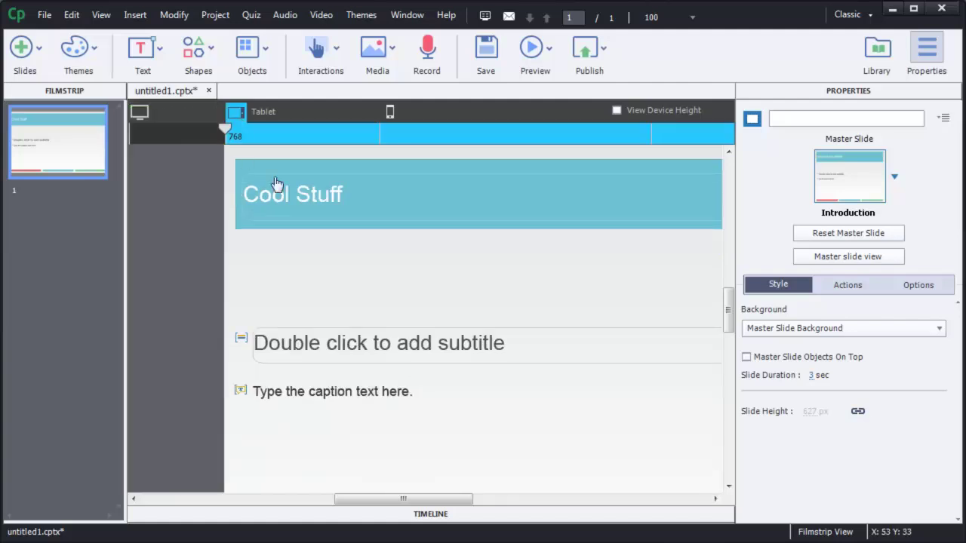
click(389, 112)
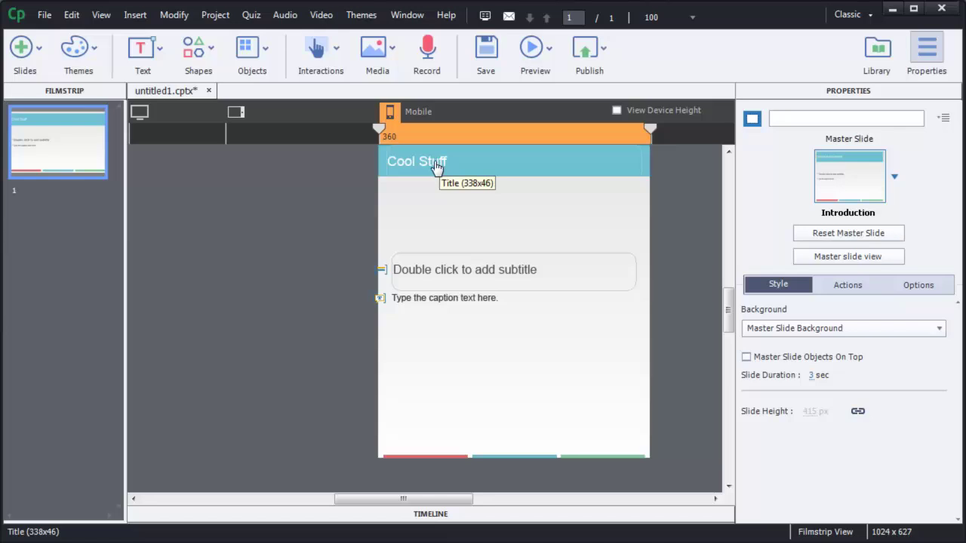
click(435, 166)
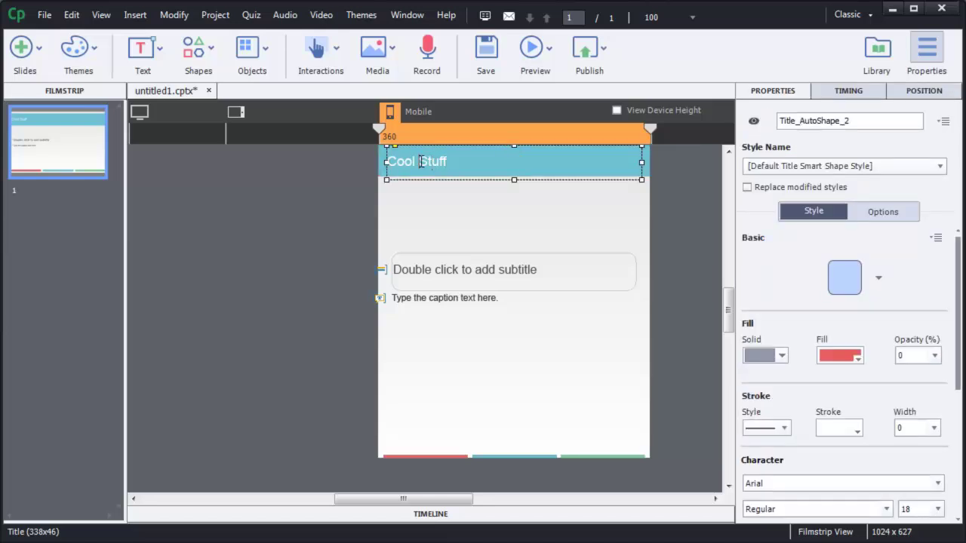
text(Mobi)
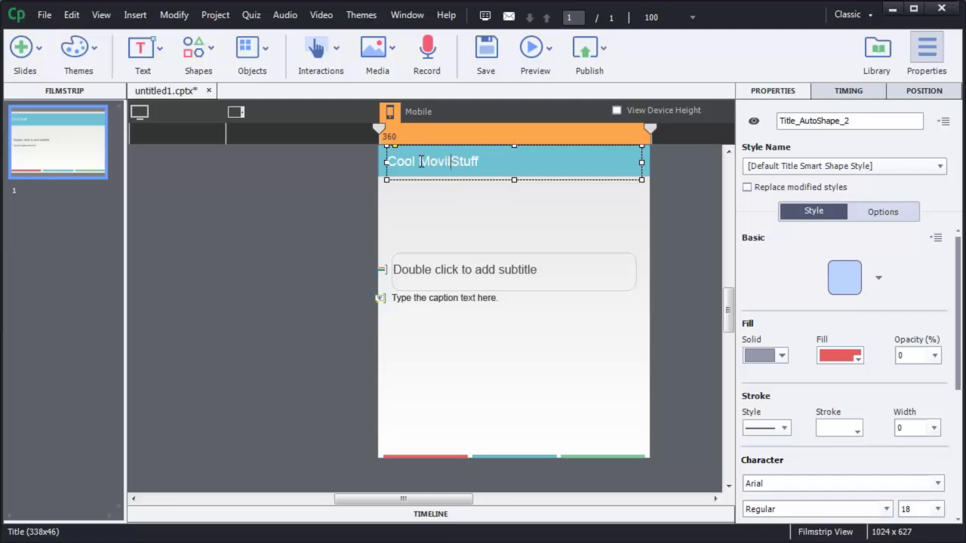
text(le Phone)
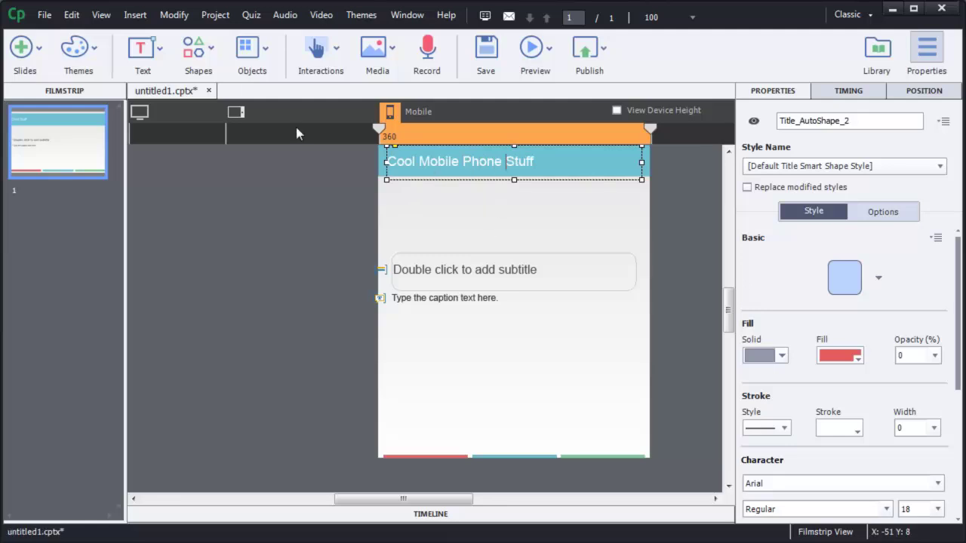
click(237, 112)
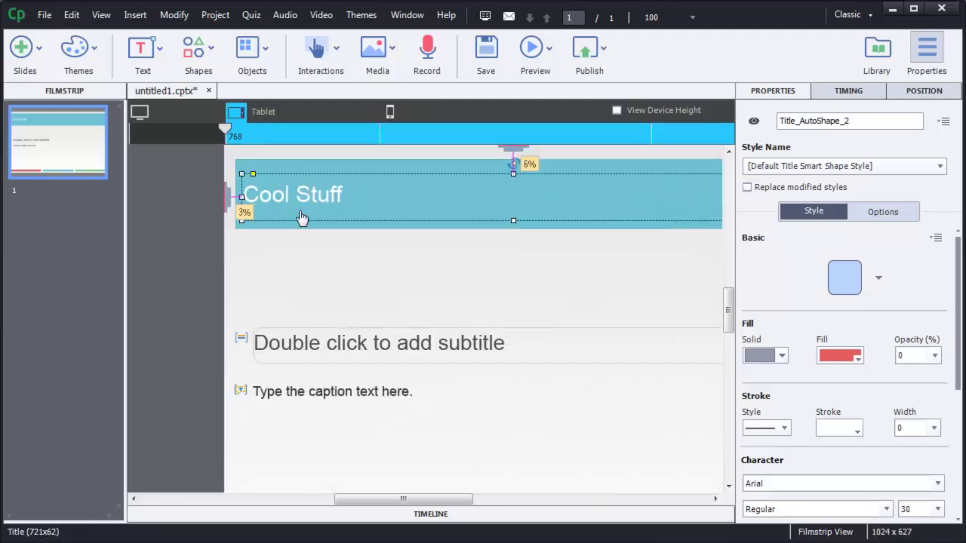
click(138, 113)
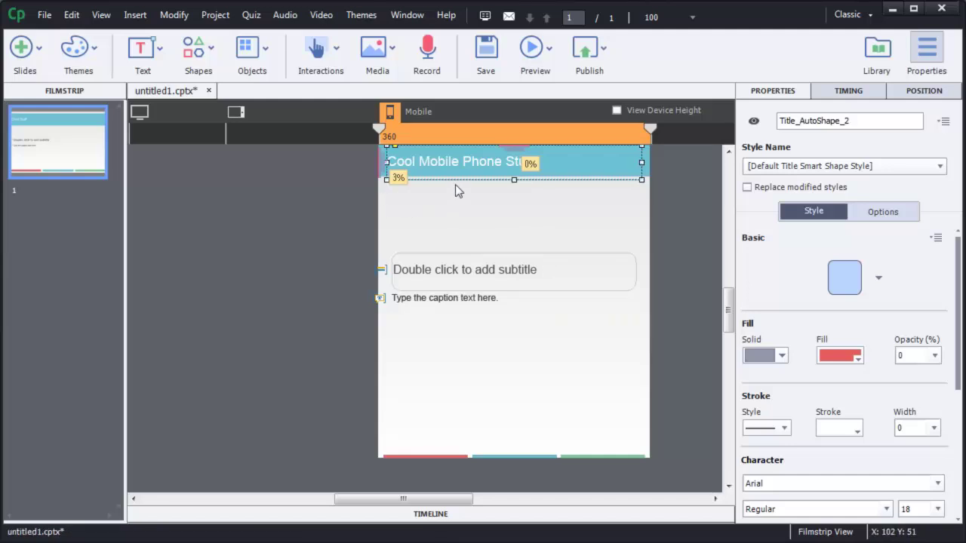
click(153, 115)
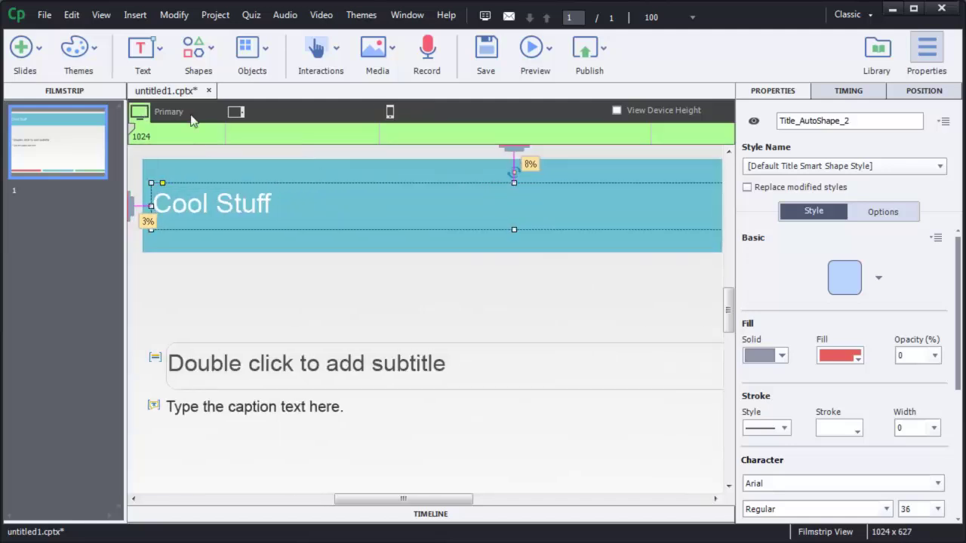
click(391, 114)
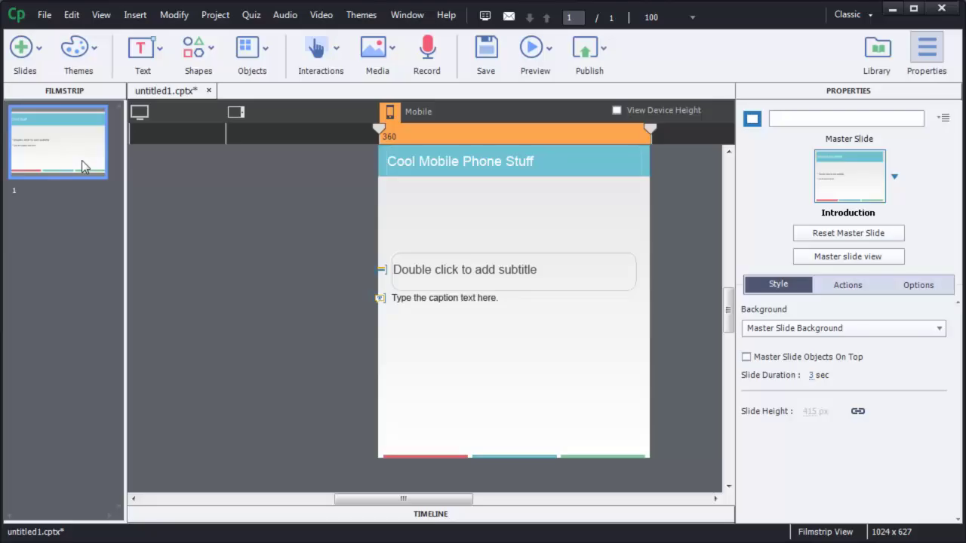
- Insert blank slides after the title slide with Ctrl+Shift+J
key(ctrl+shift+j)
key(ctrl+shift+j)
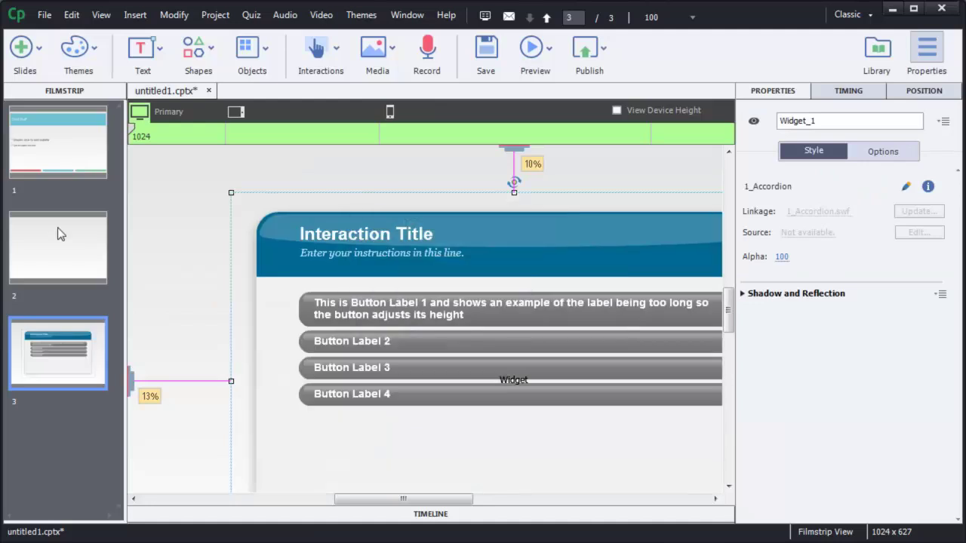
- Return to the title slide and view its Mobile layout, titled 'Cool Mobile Phone Stuff'
click(58, 228)
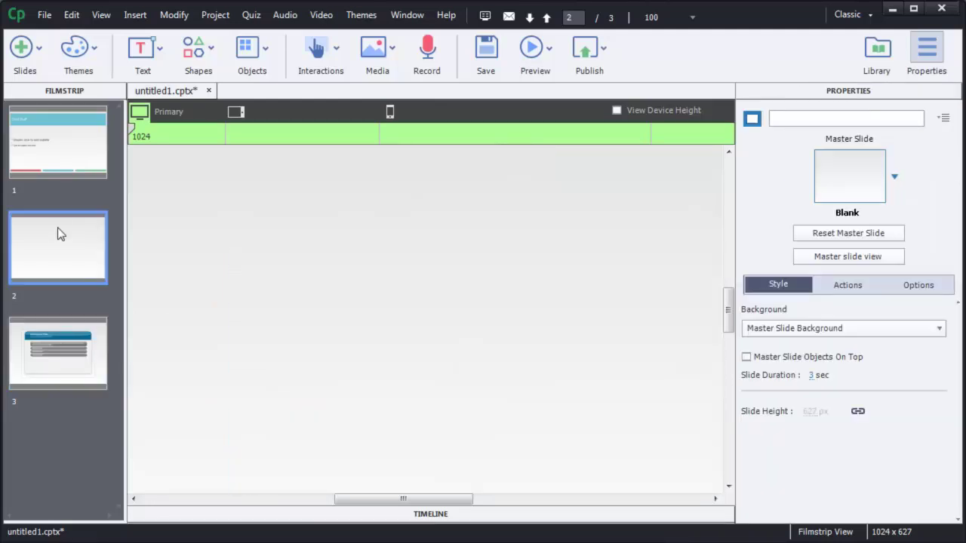
click(62, 151)
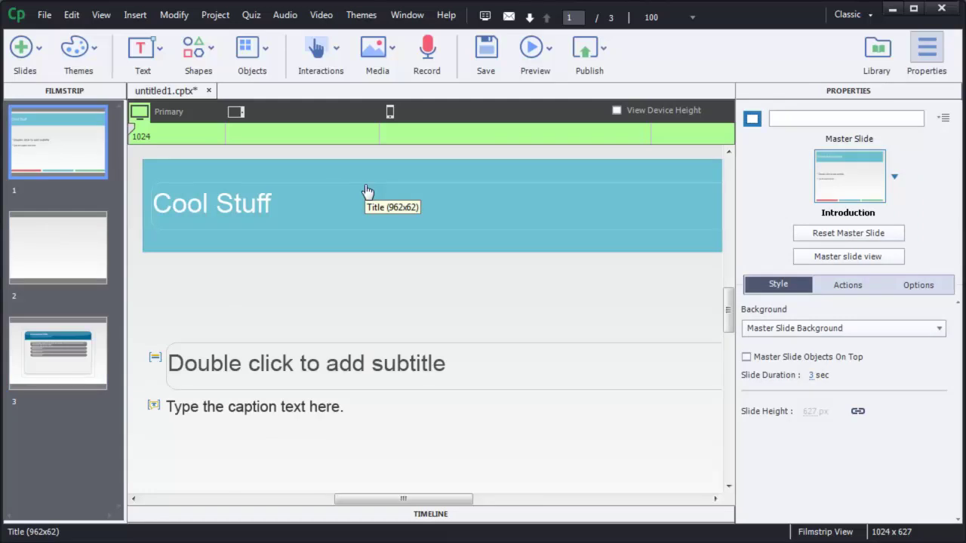
click(391, 112)
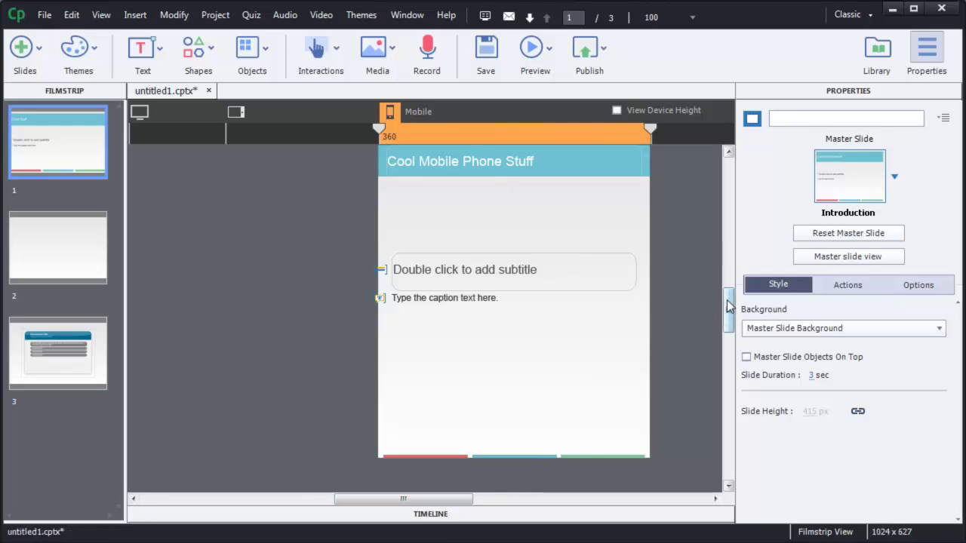
- Turn on View Device Height and stretch the mobile slide from 415 px to 623 px
scroll(729, 306, down, 1)
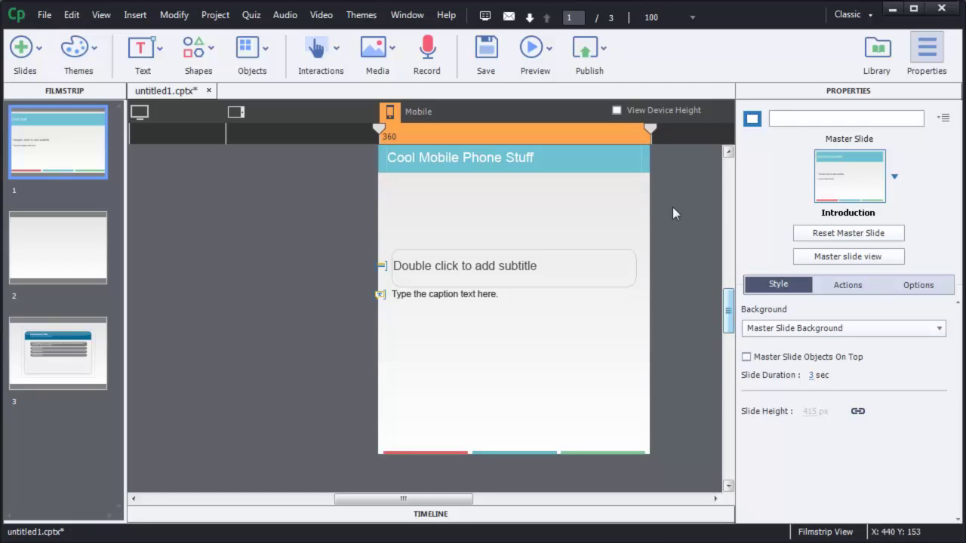
click(616, 111)
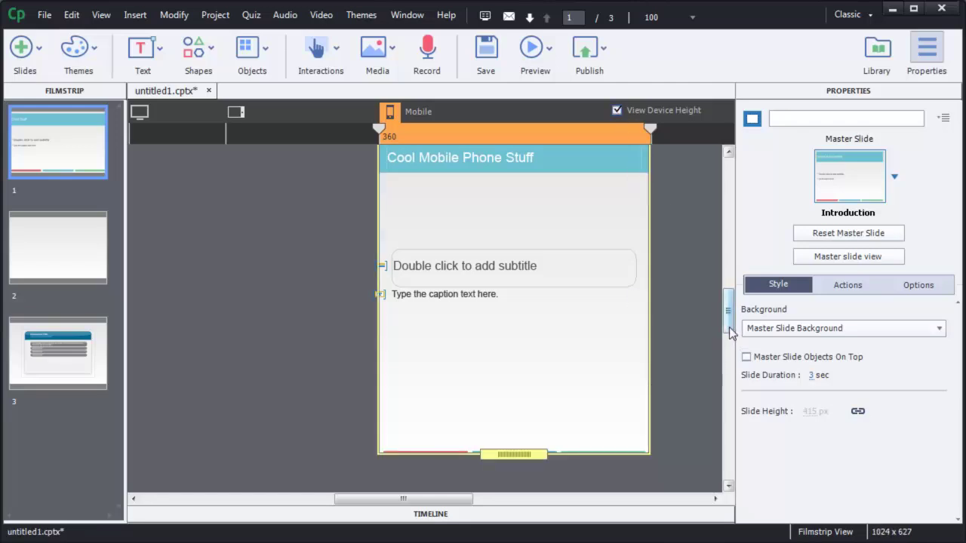
scroll(729, 332, down, 3)
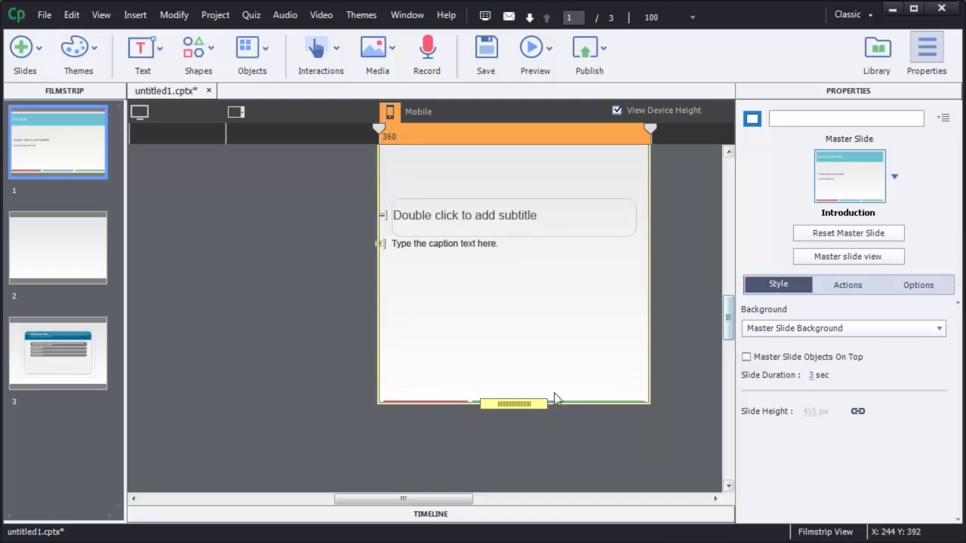
drag(522, 404, 528, 497)
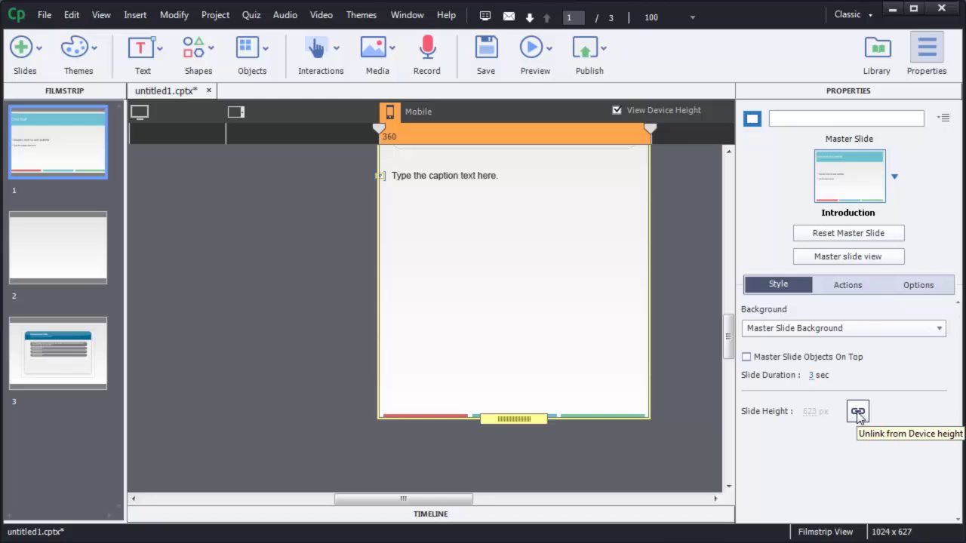
- Unlink the mobile slide height from device height, raise it to 859 px, then view slide 2
click(858, 415)
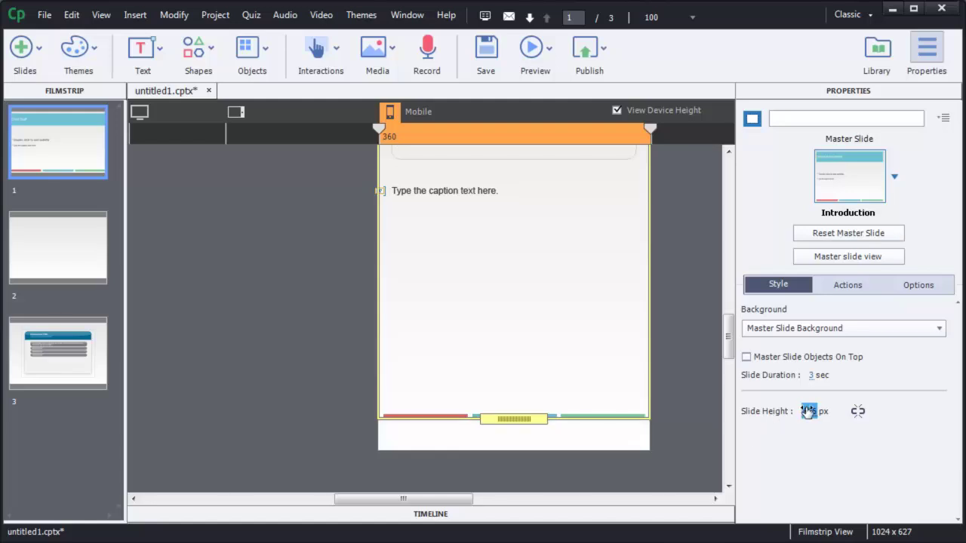
drag(893, 404, 897, 410)
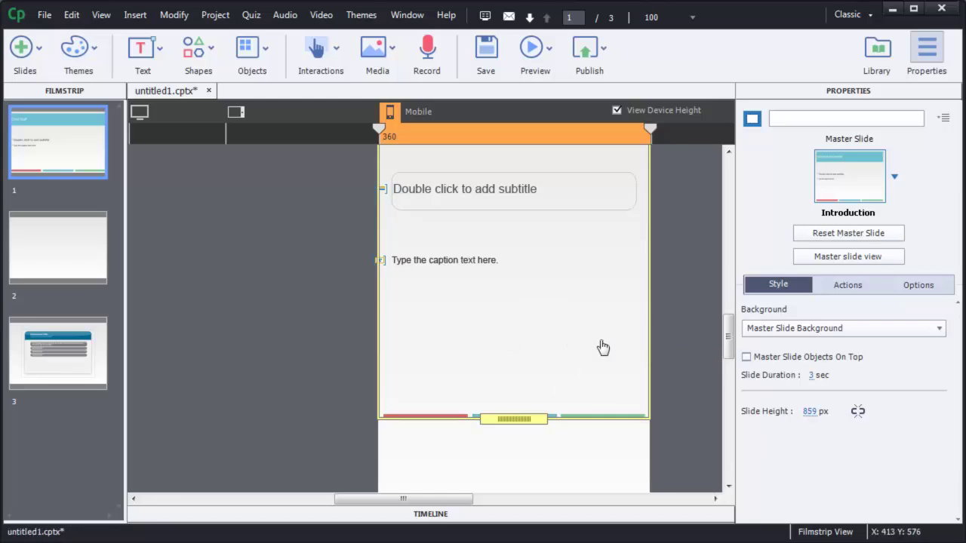
click(64, 246)
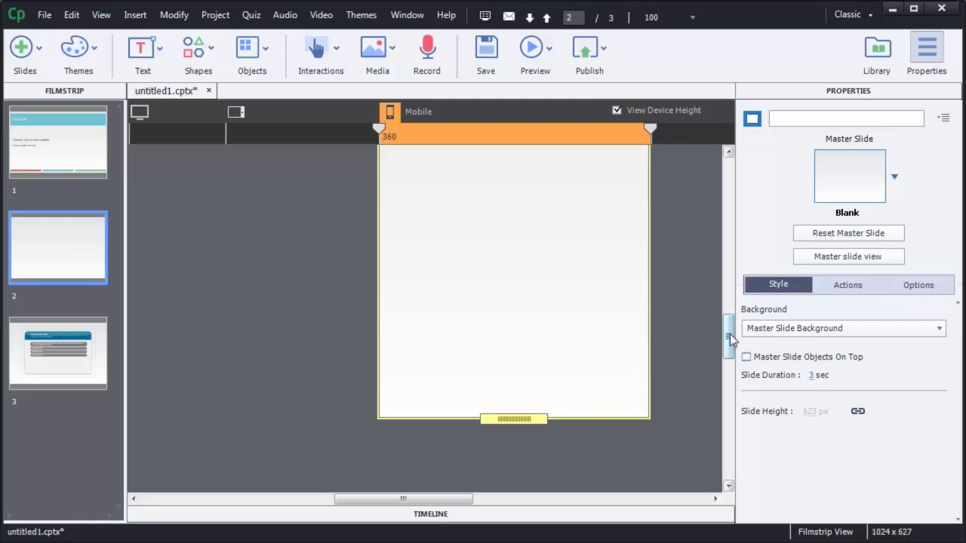
drag(730, 340, 729, 256)
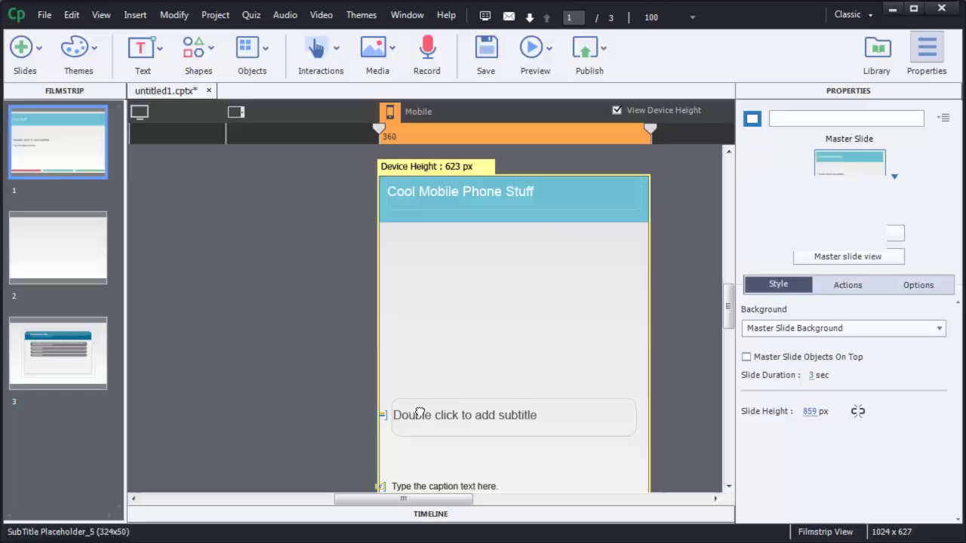
- Select the title slide's subtitle placeholder in the Mobile layout
click(419, 412)
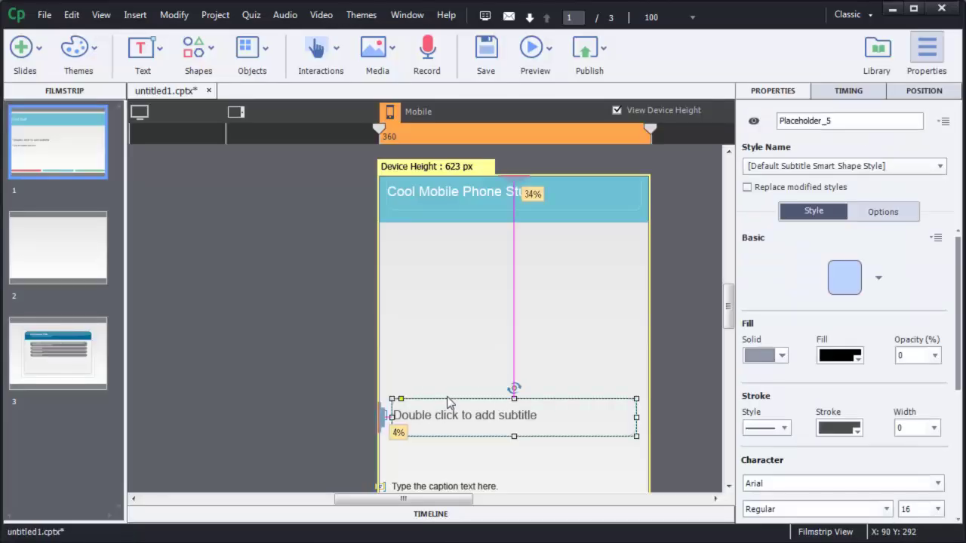
- Check the subtitle's Position values (Top 34.5%) on mobile, then view the Tablet layout
click(925, 91)
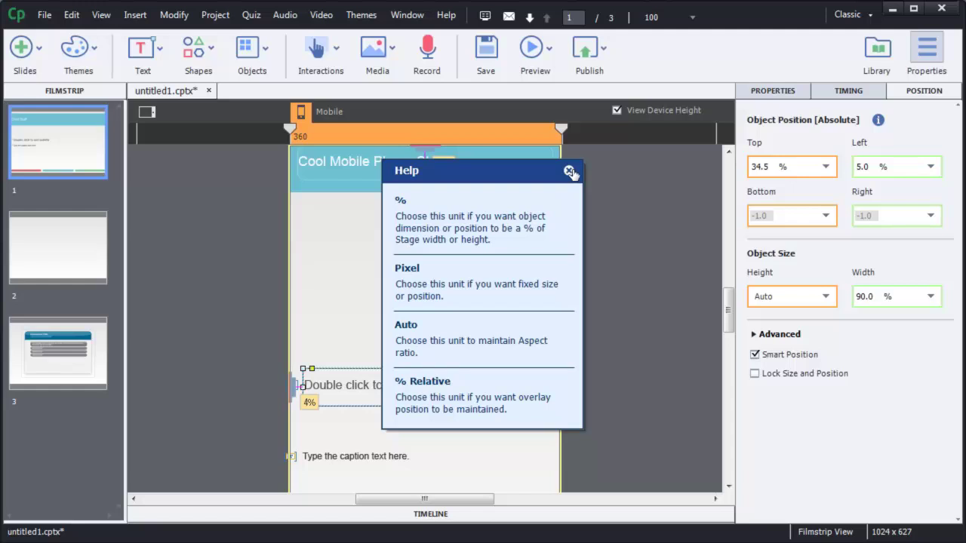
click(570, 172)
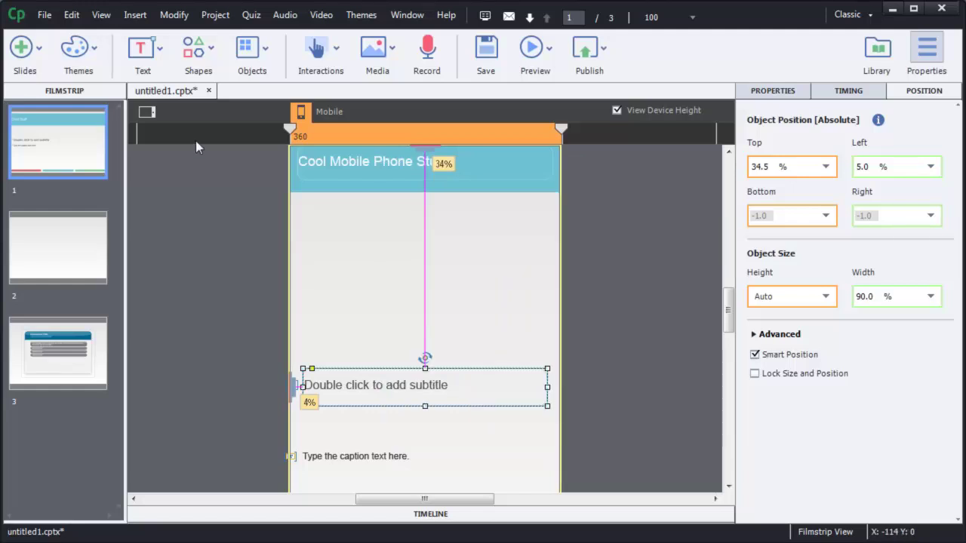
click(147, 113)
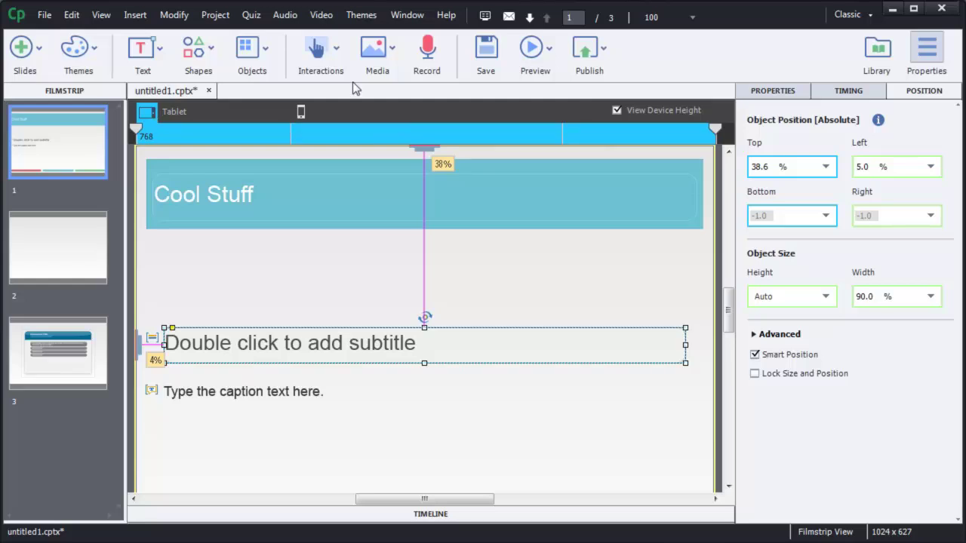
- Browse the Interactions toolbar menu, then the Objects menu listing highlight boxes, mouse and zoom areas
click(339, 55)
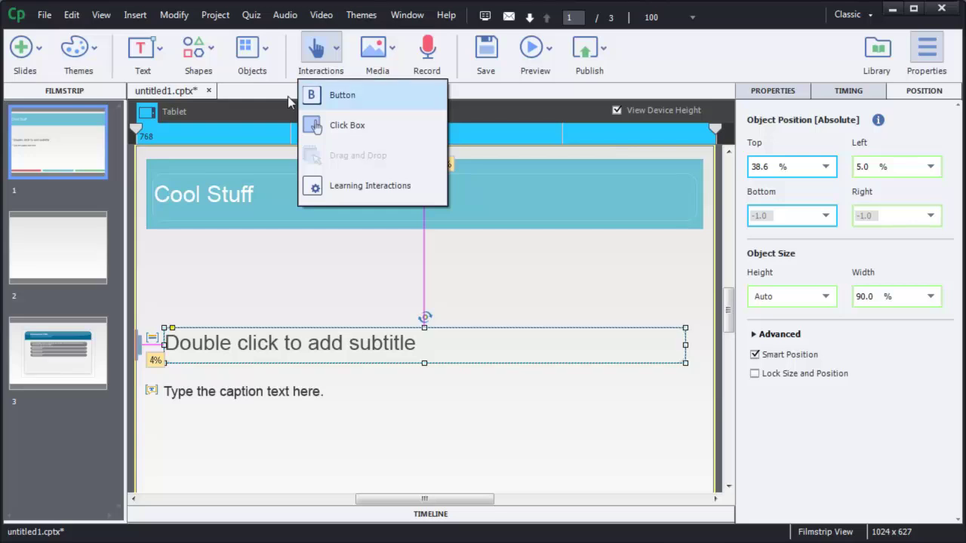
click(254, 52)
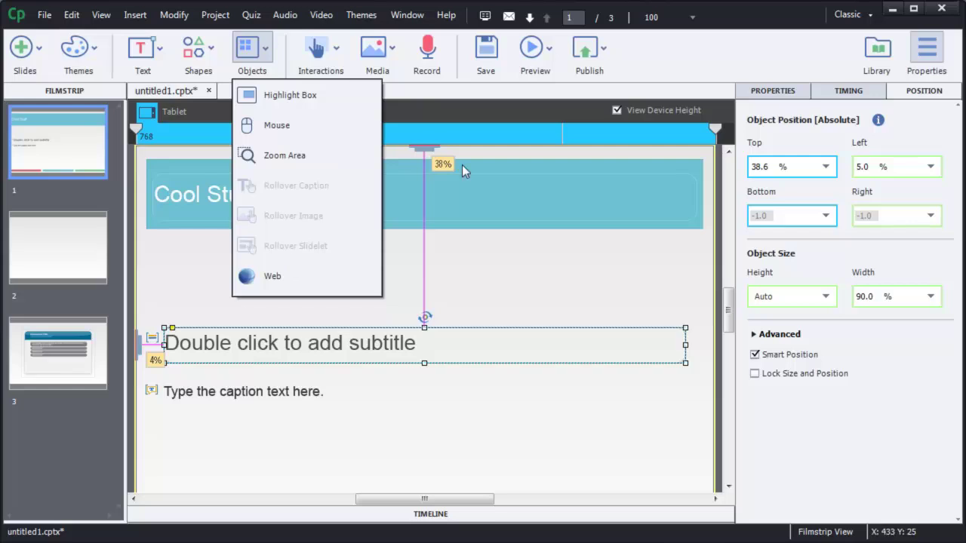
- Show the Preview menu's choices, from playing this slide to the whole project or Edge Inspect
click(548, 50)
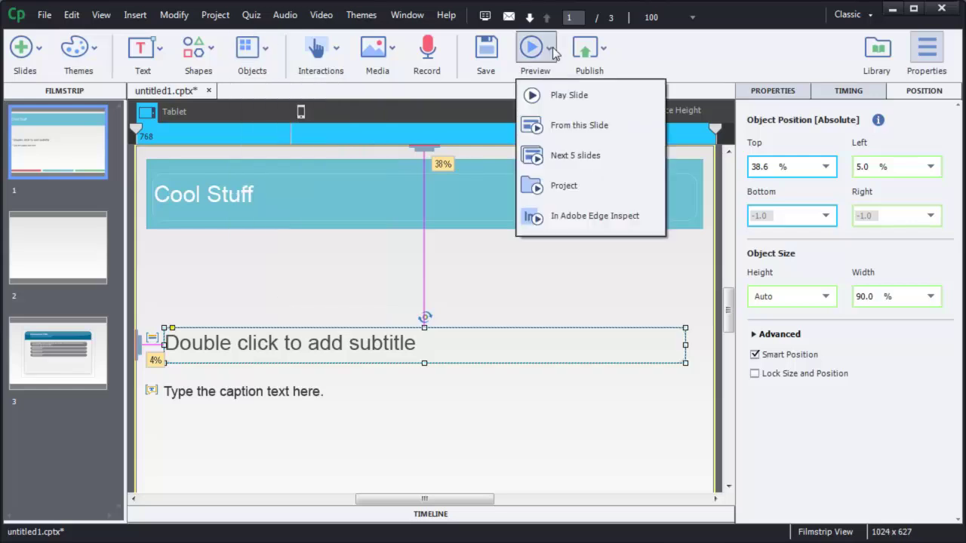